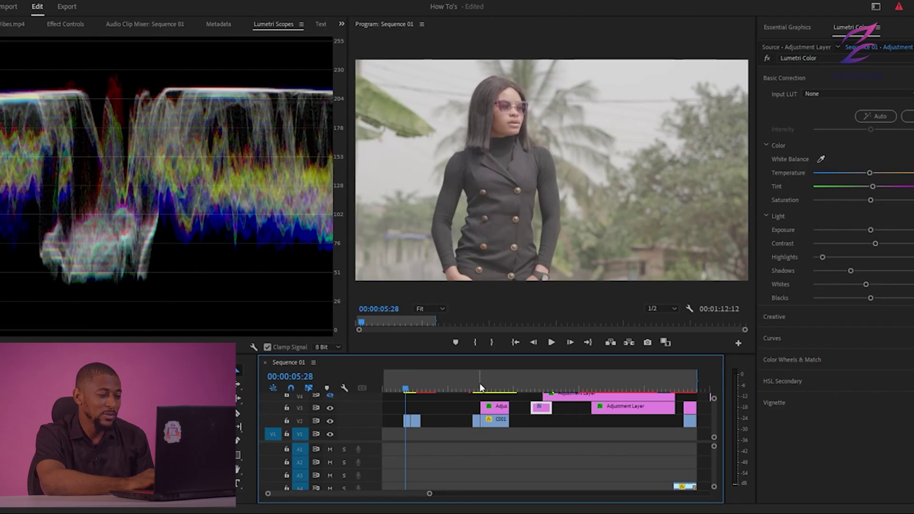
Scrub through the shot to preview it, then return the playhead to the start.
{"action": "left_click", "coordinate": [477, 388]}
{"action": "mouse_move", "coordinate": [477, 388]}
{"action": "left_mouse_down"}
{"action": "mouse_move", "coordinate": [495, 393]}
{"action": "mouse_move", "coordinate": [478, 391]}
{"action": "left_mouse_up"}
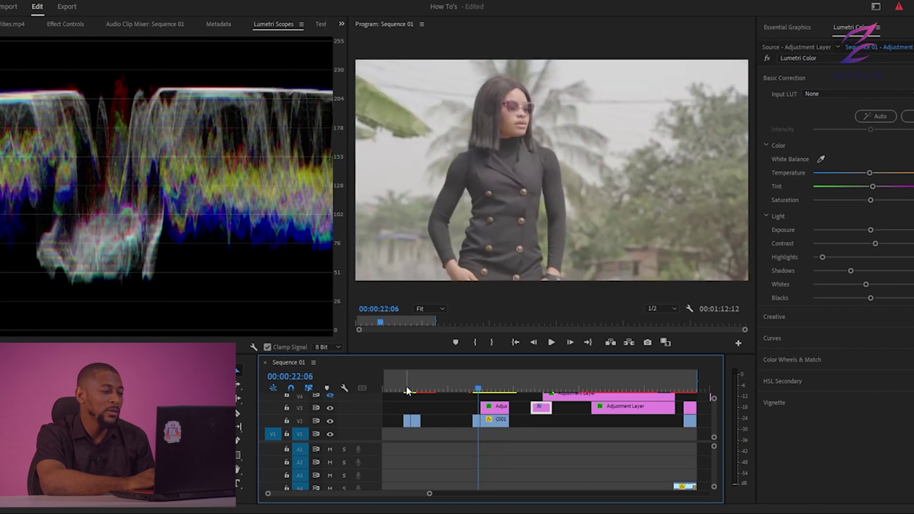
{"action": "left_click", "coordinate": [405, 391]}
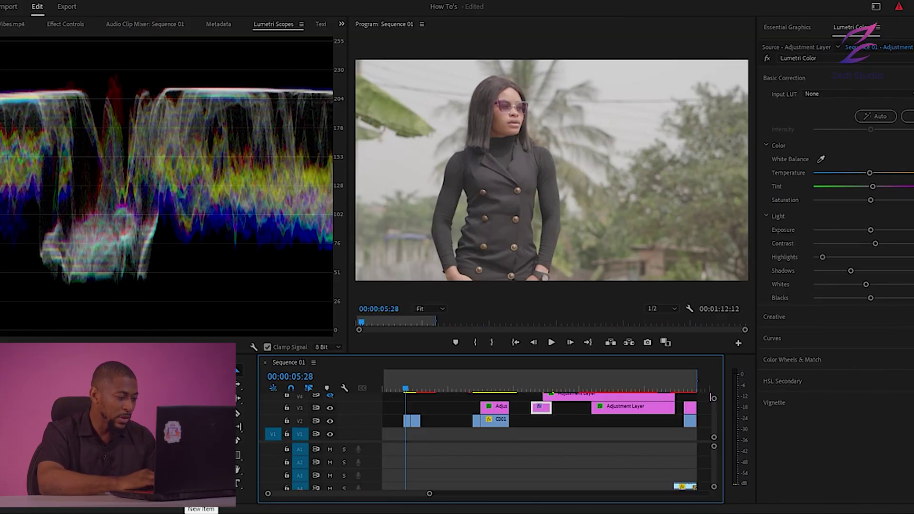
Create an adjustment layer, place it on V3 above the first clip and select it.
{"action": "left_click", "coordinate": [189, 492]}
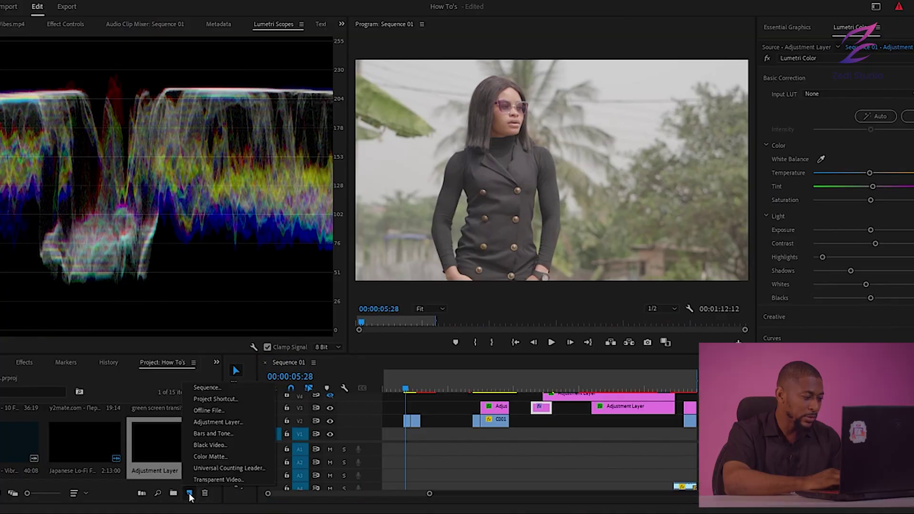
{"action": "left_click", "coordinate": [223, 426]}
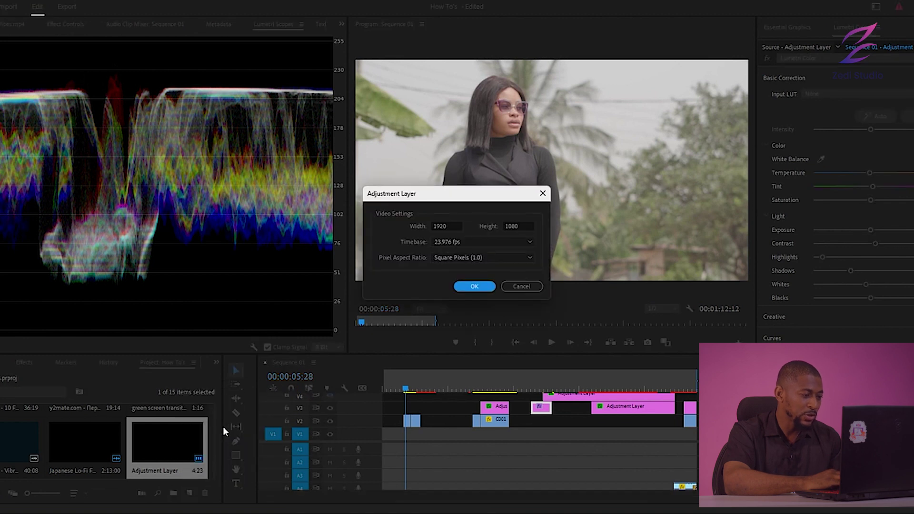
{"action": "left_click", "coordinate": [474, 286]}
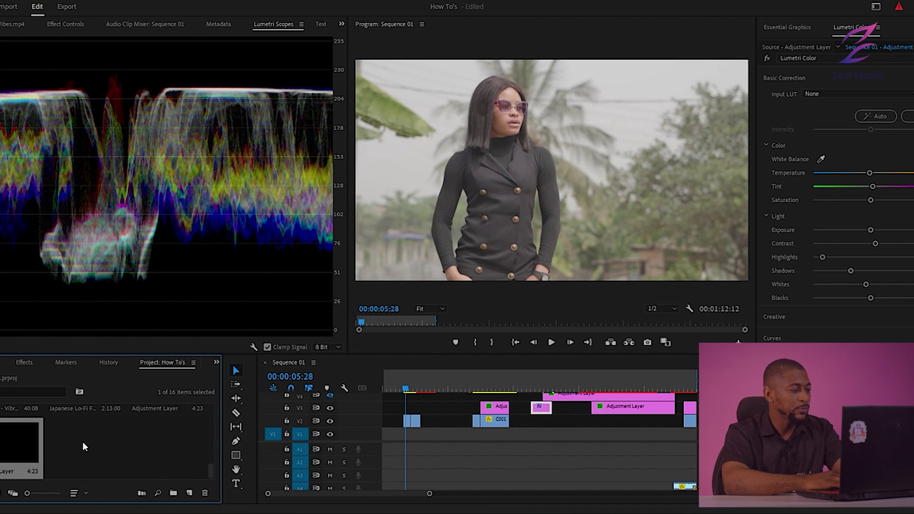
{"action": "left_click_drag", "start_coordinate": [19, 434], "coordinate": [413, 413]}
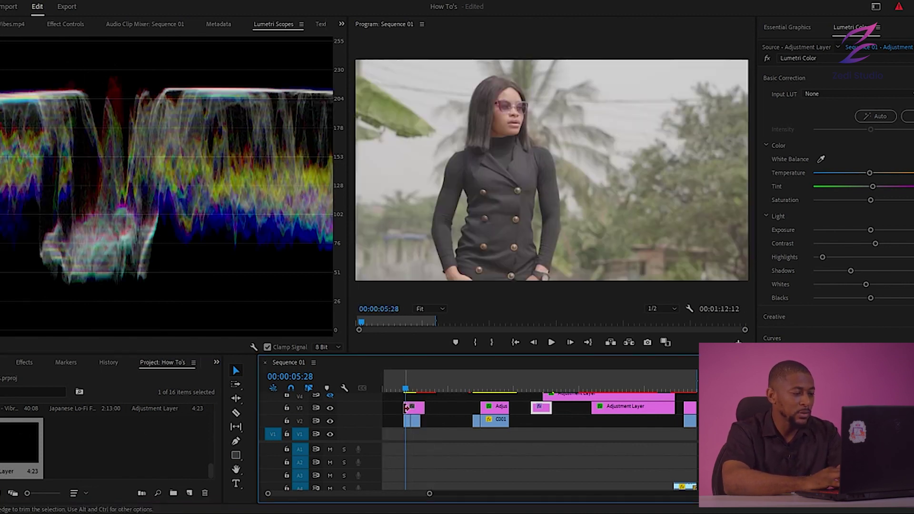
{"action": "left_click", "coordinate": [418, 412]}
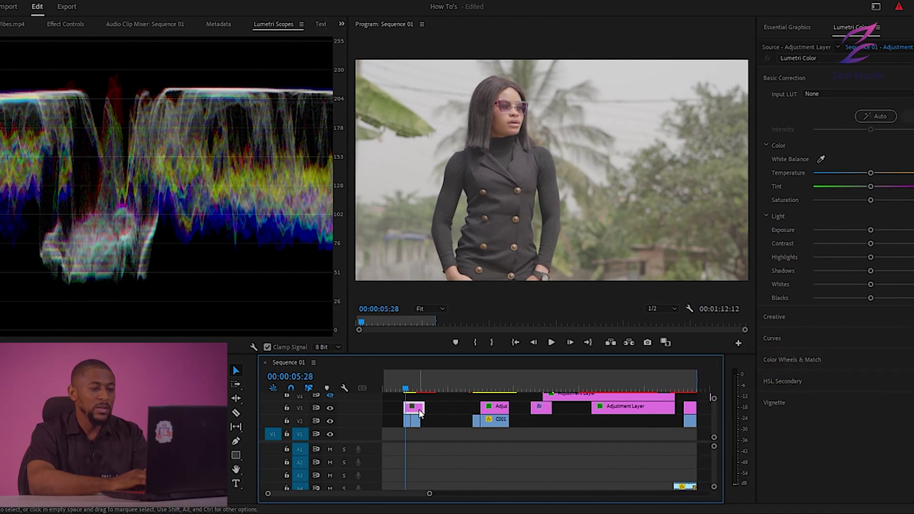
Apply the Jordan's HLG - Cool Breeze look file as the Creative look, comparing with V3 hidden.
{"action": "left_click", "coordinate": [790, 318]}
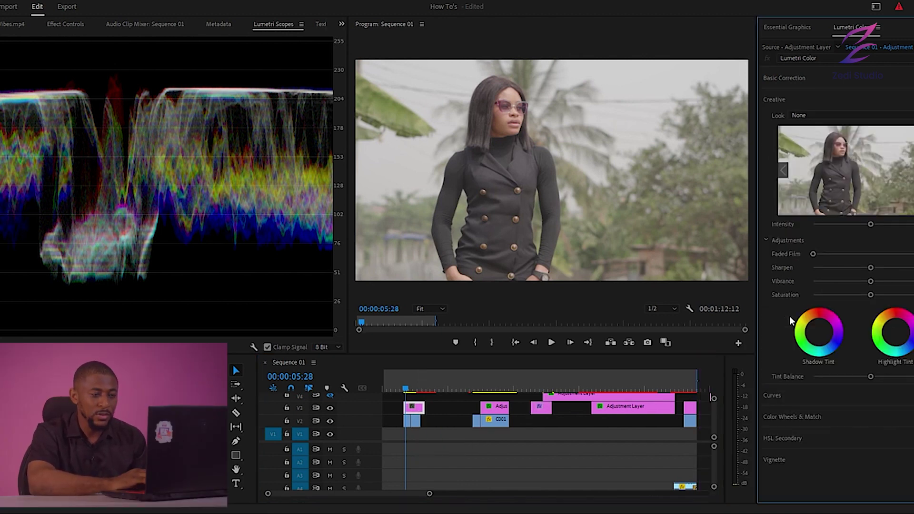
{"action": "left_click", "coordinate": [875, 115]}
{"action": "left_click", "coordinate": [840, 151]}
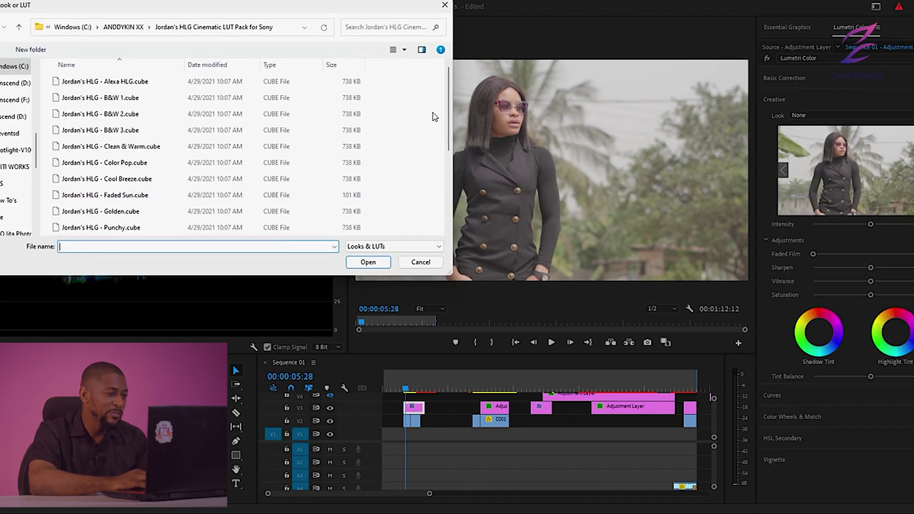
{"action": "scroll", "coordinate": [450, 116], "scroll_direction": "down", "scroll_amount": 2}
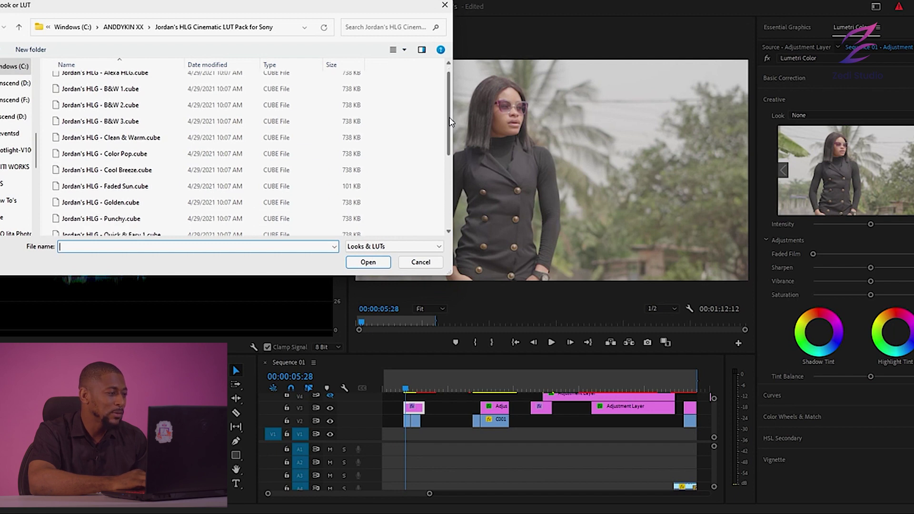
{"action": "scroll", "coordinate": [452, 115], "scroll_direction": "up", "scroll_amount": 2}
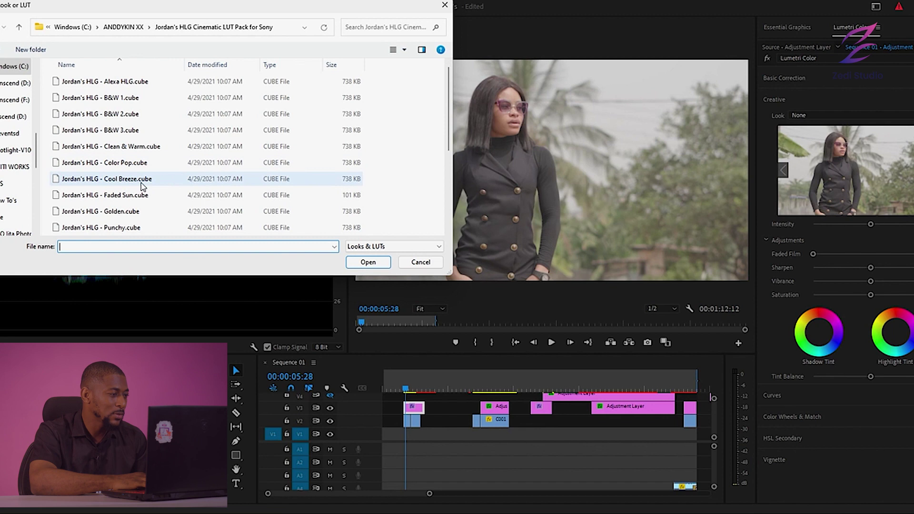
{"action": "double_click", "coordinate": [143, 185]}
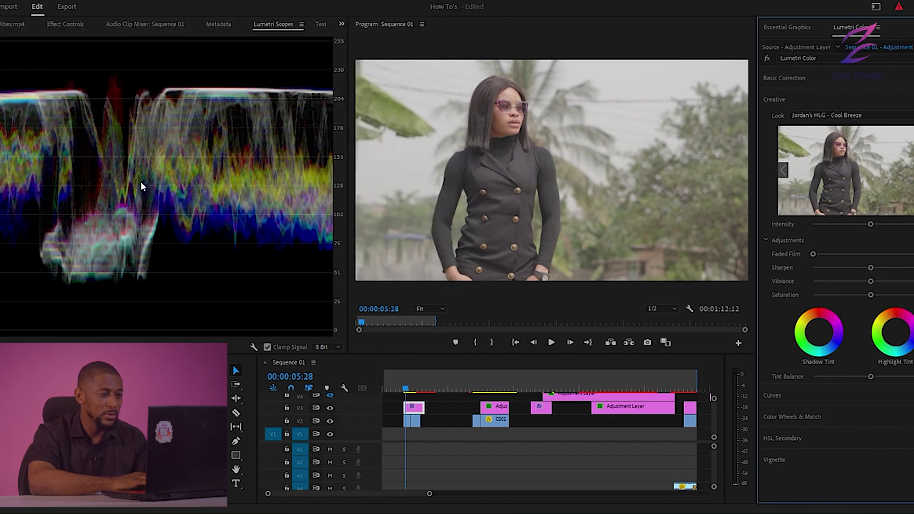
{"action": "left_click", "coordinate": [330, 409]}
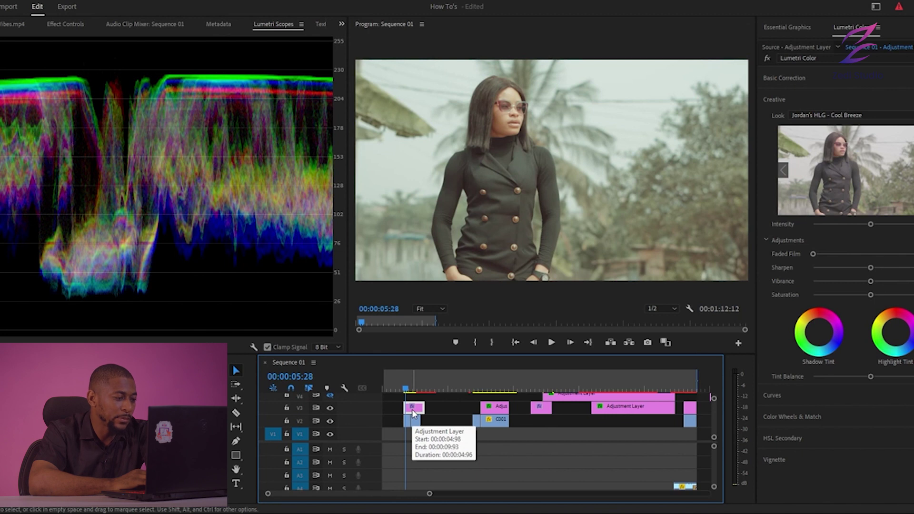
{"action": "left_click", "coordinate": [791, 80]}
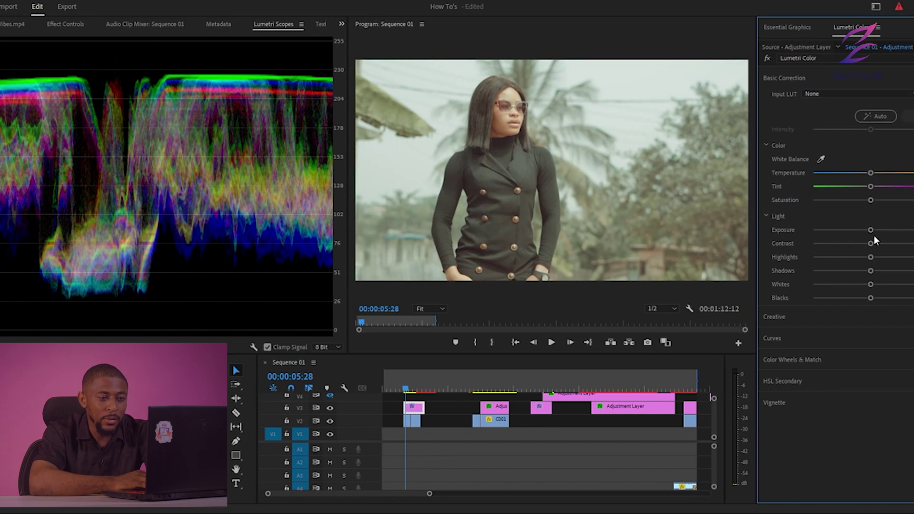
Raise Contrast, lower Shadows and Whites, cool Temperature slightly and shift Tint toward magenta.
{"action": "left_click_drag", "start_coordinate": [871, 244], "coordinate": [833, 258]}
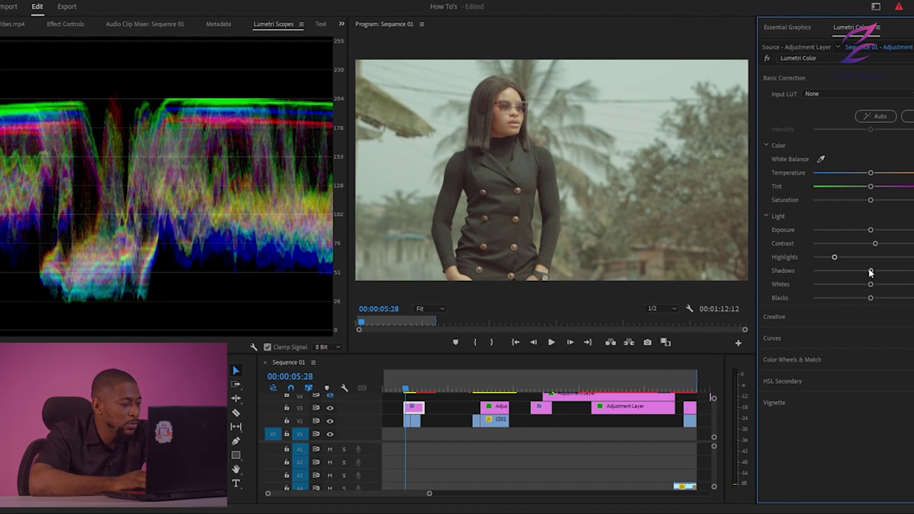
{"action": "left_click_drag", "start_coordinate": [868, 271], "coordinate": [858, 273]}
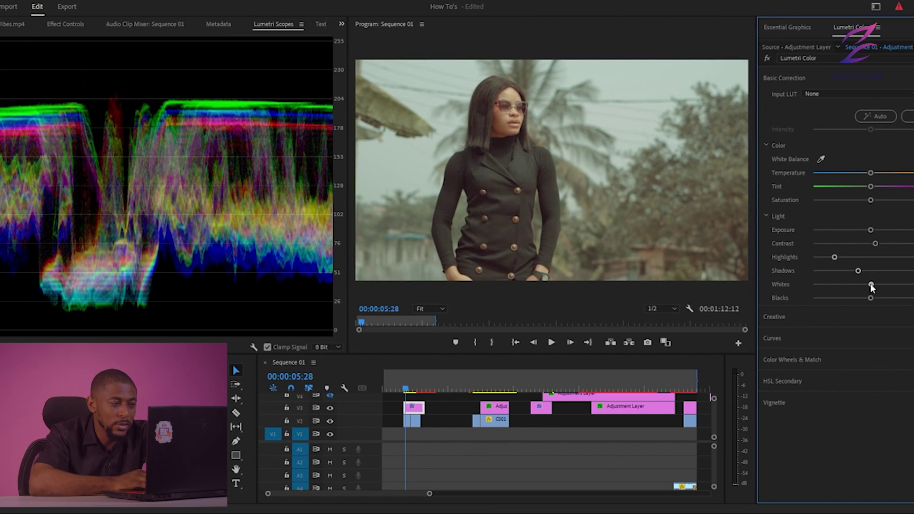
{"action": "left_click_drag", "start_coordinate": [871, 286], "coordinate": [861, 291]}
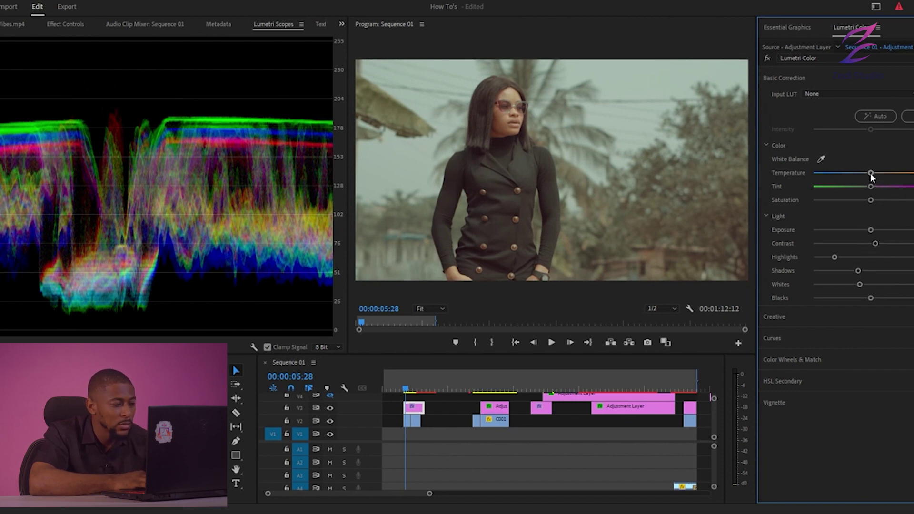
{"action": "left_click_drag", "start_coordinate": [869, 172], "coordinate": [869, 173]}
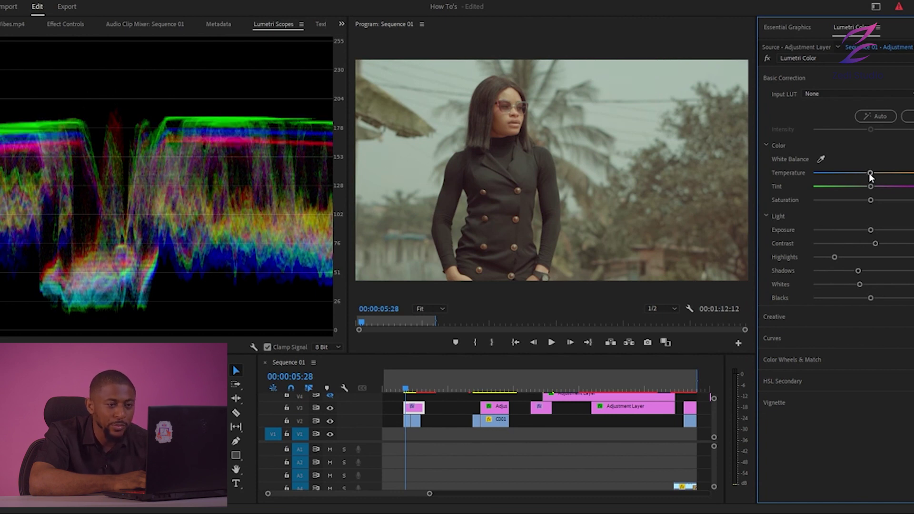
{"action": "left_click_drag", "start_coordinate": [870, 187], "coordinate": [873, 190]}
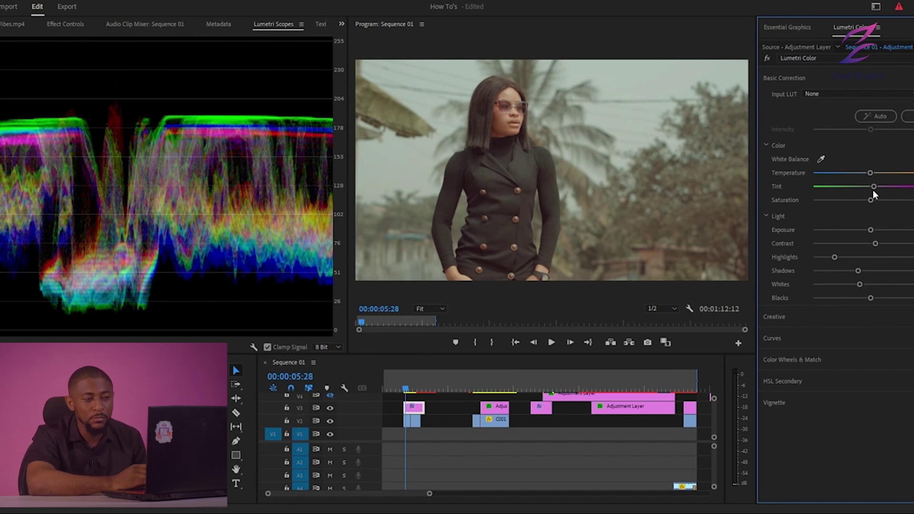
Add Faded Film, Sharpen, Vibrance and Saturation, tint highlights and shift Tint Balance toward highlights.
{"action": "left_click", "coordinate": [781, 318]}
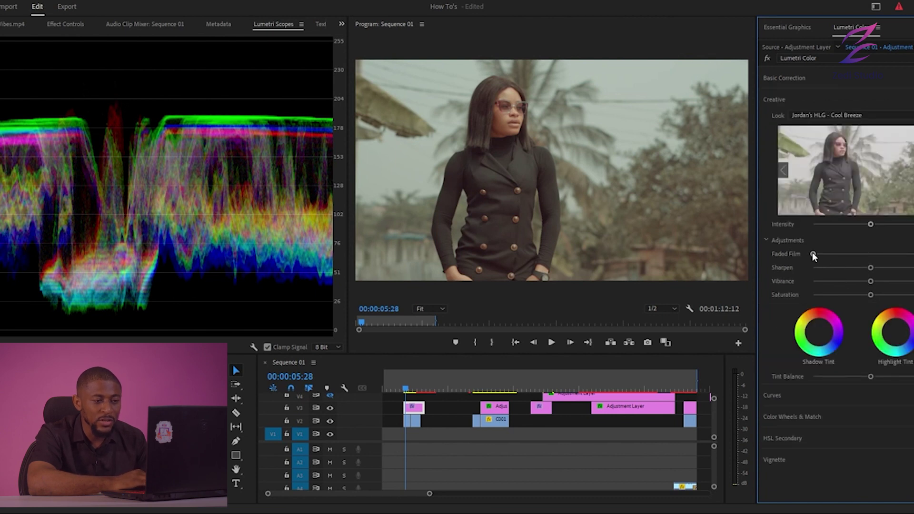
{"action": "left_click_drag", "start_coordinate": [815, 253], "coordinate": [818, 255]}
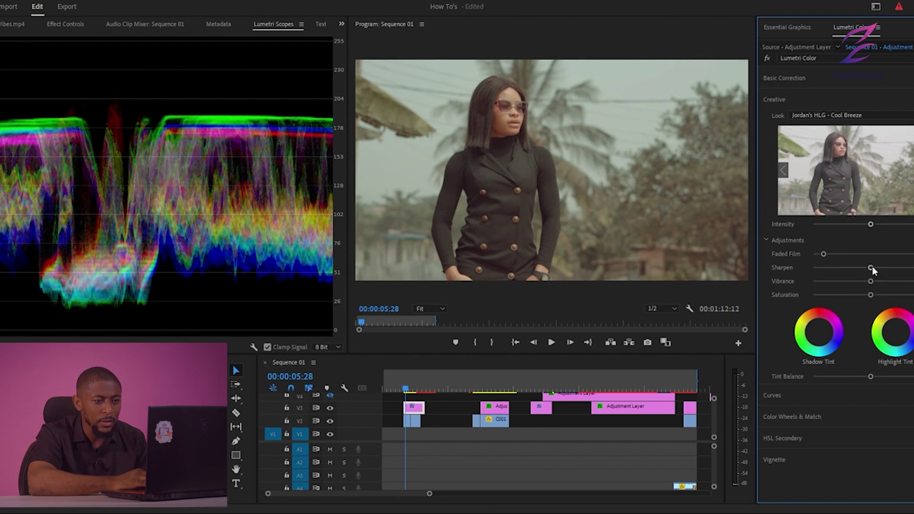
{"action": "left_click_drag", "start_coordinate": [870, 268], "coordinate": [875, 268]}
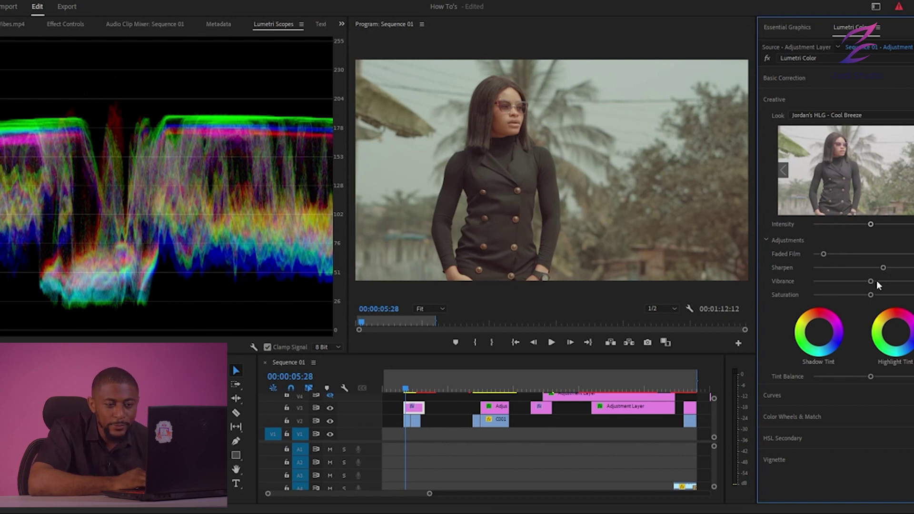
{"action": "left_click_drag", "start_coordinate": [881, 266], "coordinate": [880, 266]}
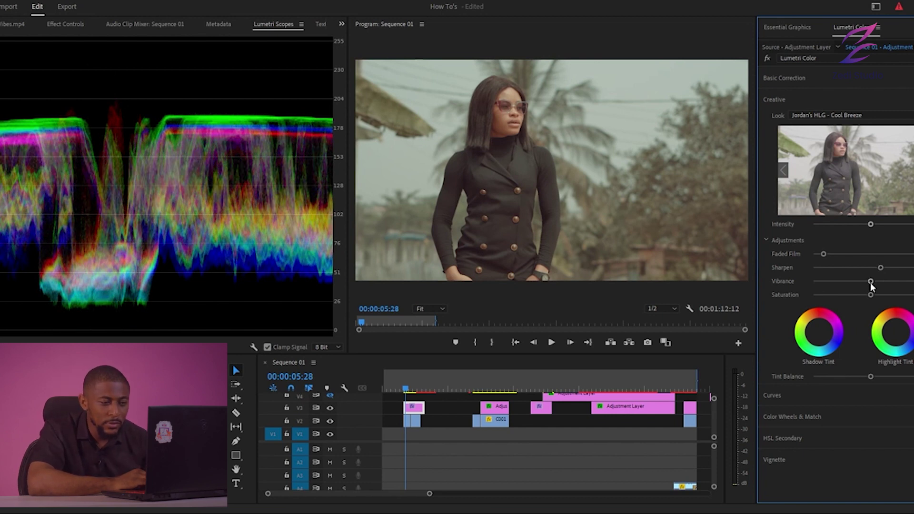
{"action": "left_click_drag", "start_coordinate": [870, 281], "coordinate": [878, 286]}
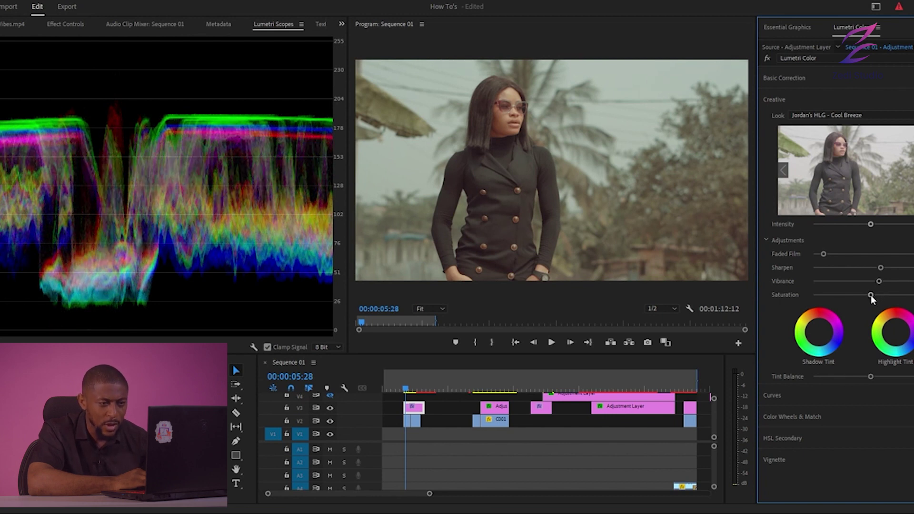
{"action": "left_click_drag", "start_coordinate": [870, 295], "coordinate": [871, 296]}
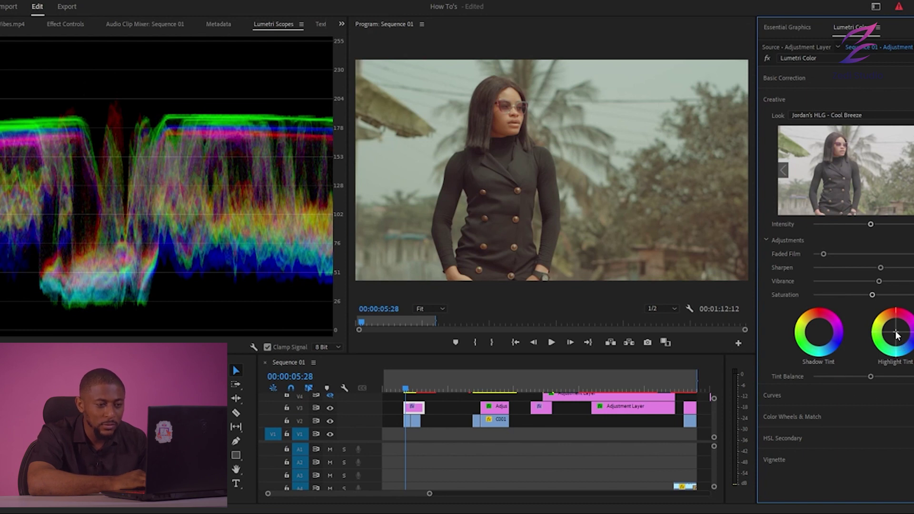
{"action": "left_click_drag", "start_coordinate": [895, 332], "coordinate": [896, 333]}
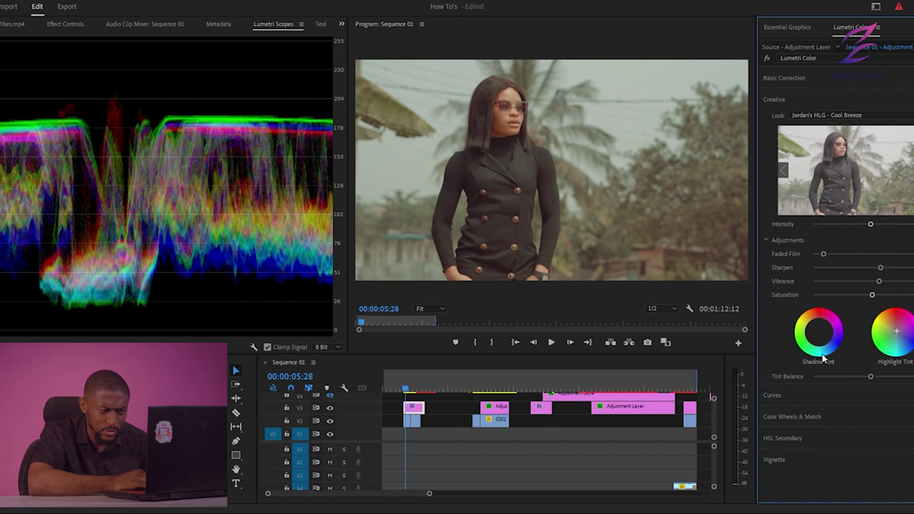
{"action": "left_click_drag", "start_coordinate": [870, 376], "coordinate": [888, 377]}
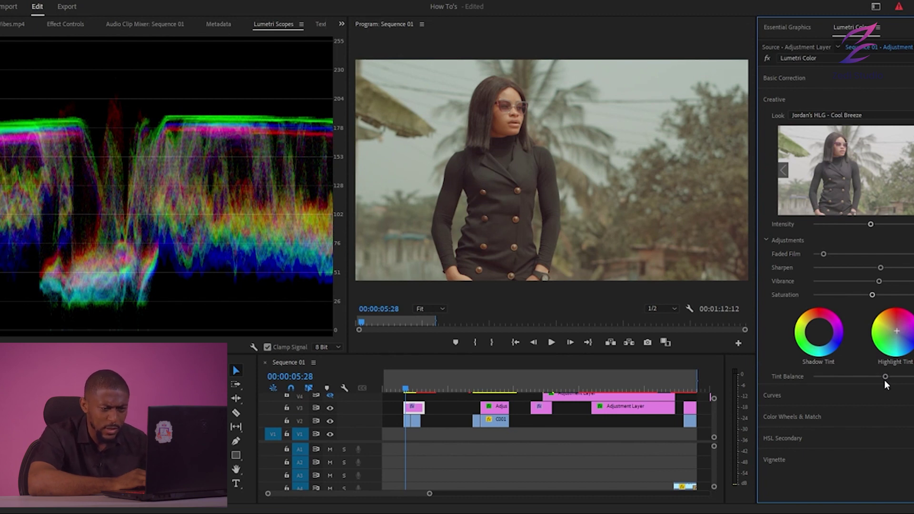
Shape a gentle S-curve on the master RGB curve, lowering darks and lifting brighter tones.
{"action": "left_click", "coordinate": [781, 395]}
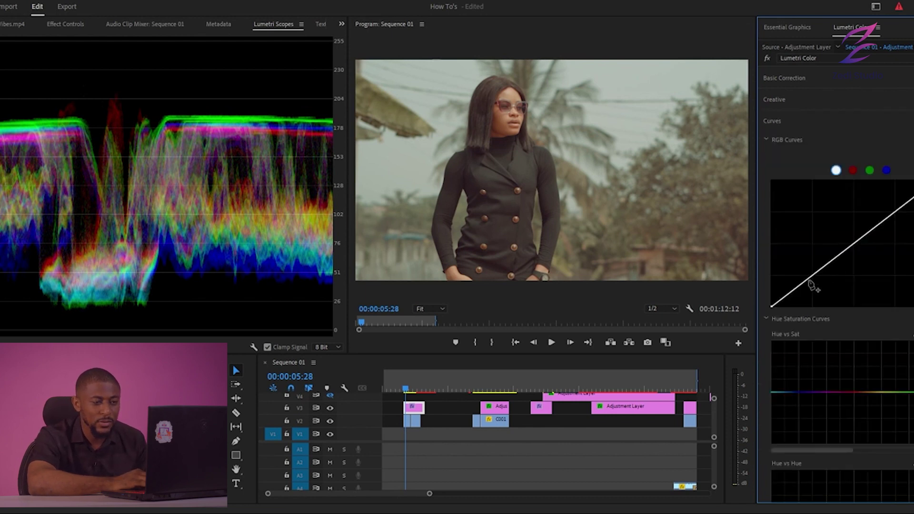
{"action": "left_click_drag", "start_coordinate": [809, 284], "coordinate": [804, 286]}
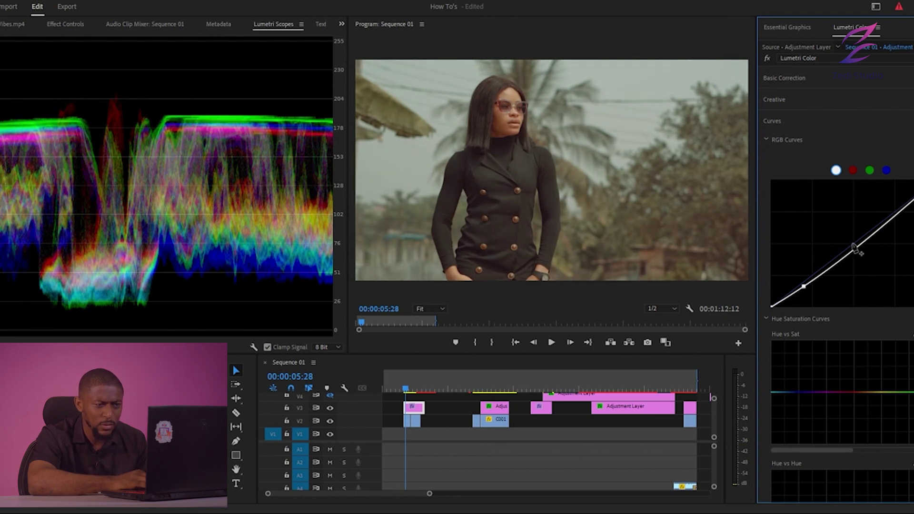
{"action": "left_click_drag", "start_coordinate": [854, 246], "coordinate": [853, 244]}
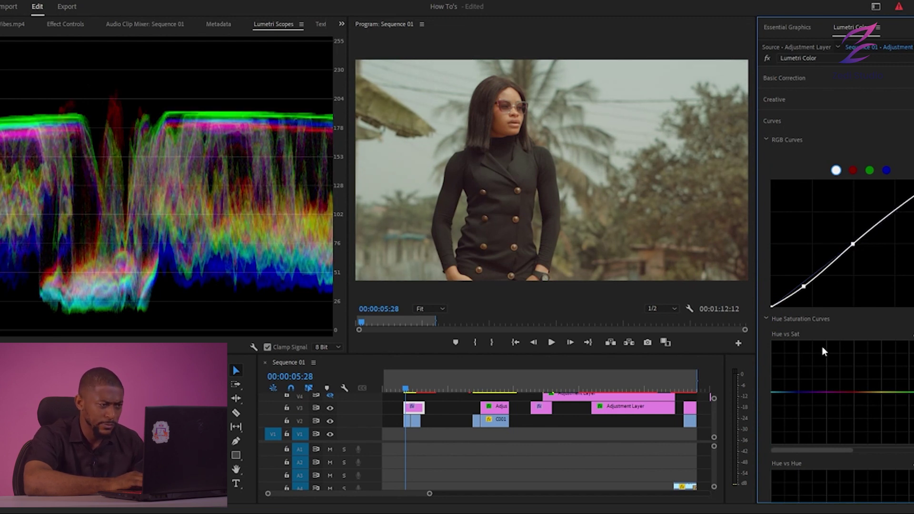
{"action": "scroll", "coordinate": [837, 285], "scroll_direction": "down", "scroll_amount": 10}
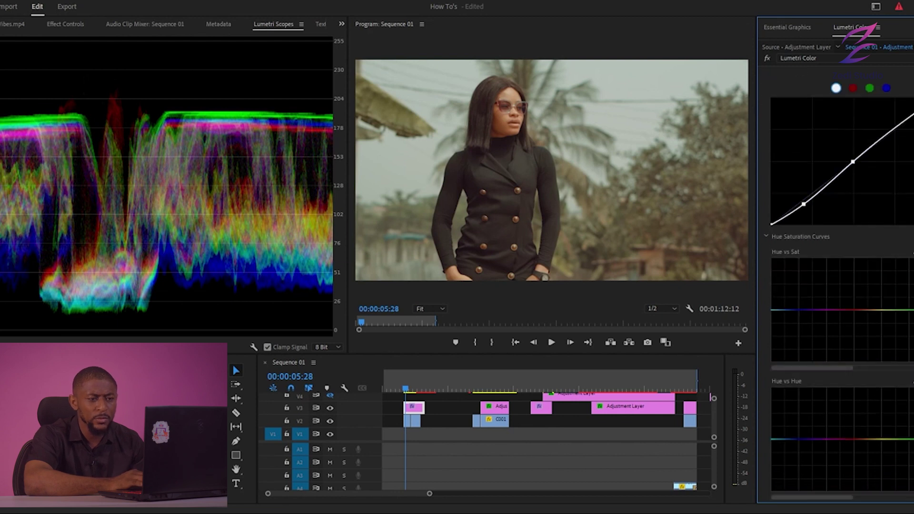
{"action": "scroll", "coordinate": [837, 238], "scroll_direction": "up", "scroll_amount": 10}
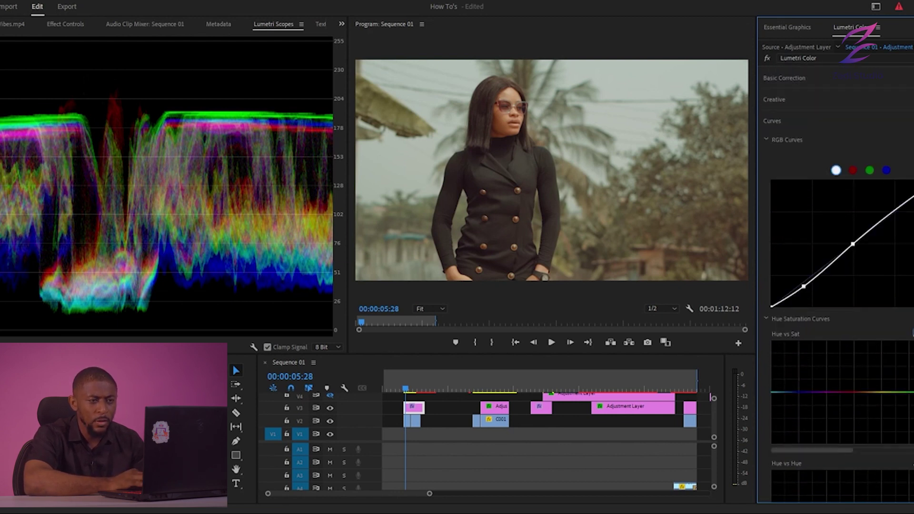
{"action": "left_click", "coordinate": [773, 100]}
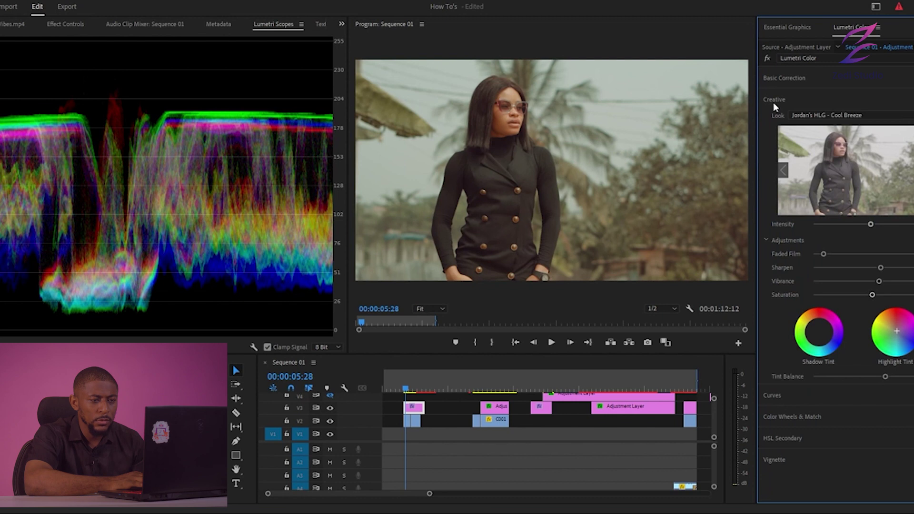
Shift the Midtones wheel, move Highlights away from red and nudge Shadows toward red.
{"action": "left_click", "coordinate": [807, 415]}
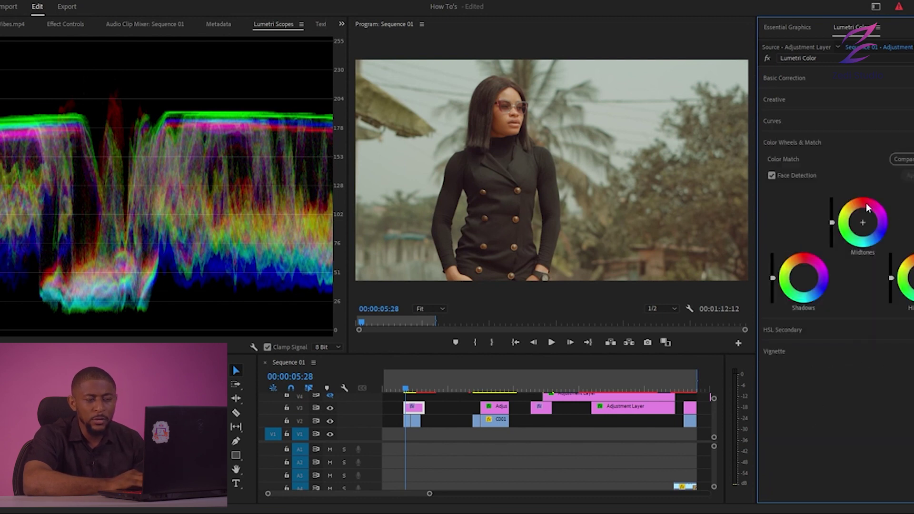
{"action": "left_click_drag", "start_coordinate": [862, 222], "coordinate": [862, 220]}
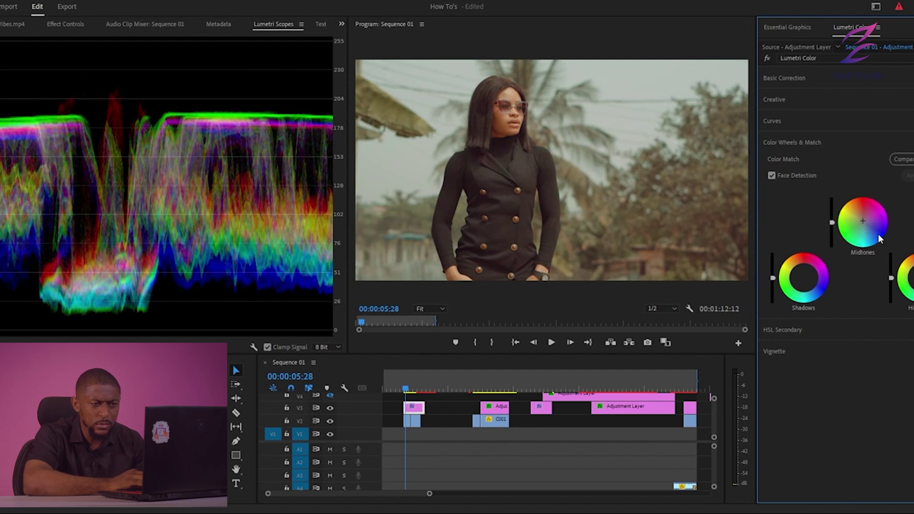
{"action": "left_click_drag", "start_coordinate": [910, 277], "coordinate": [910, 278]}
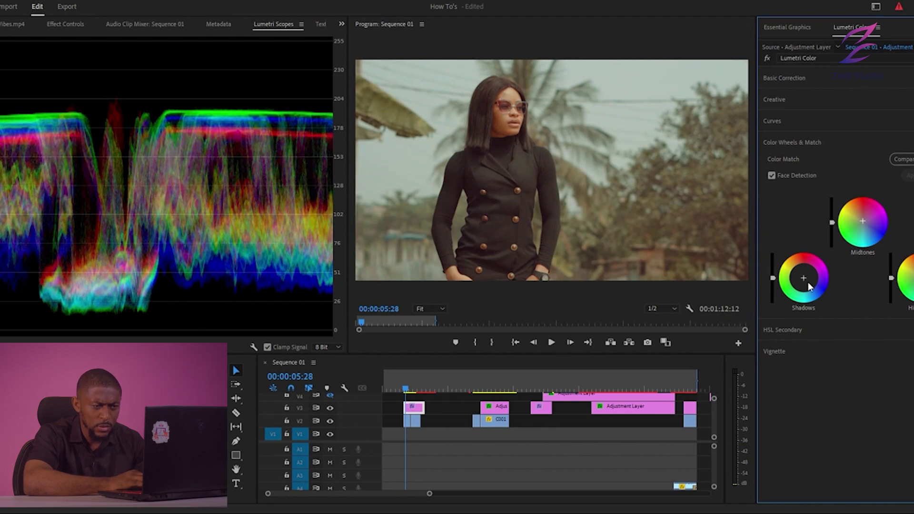
{"action": "left_click_drag", "start_coordinate": [805, 283], "coordinate": [805, 282]}
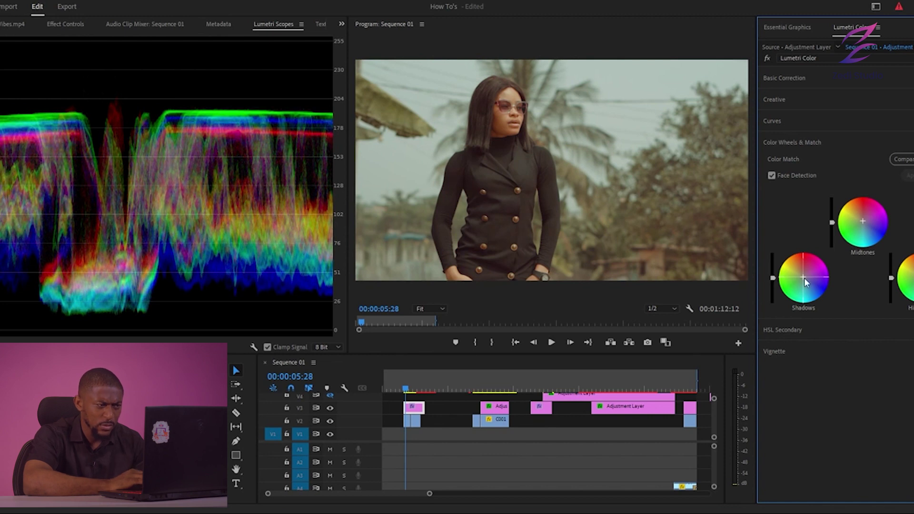
In Basic Correction, pull Highlights well down and lower Shadows slightly.
{"action": "left_click", "coordinate": [800, 79]}
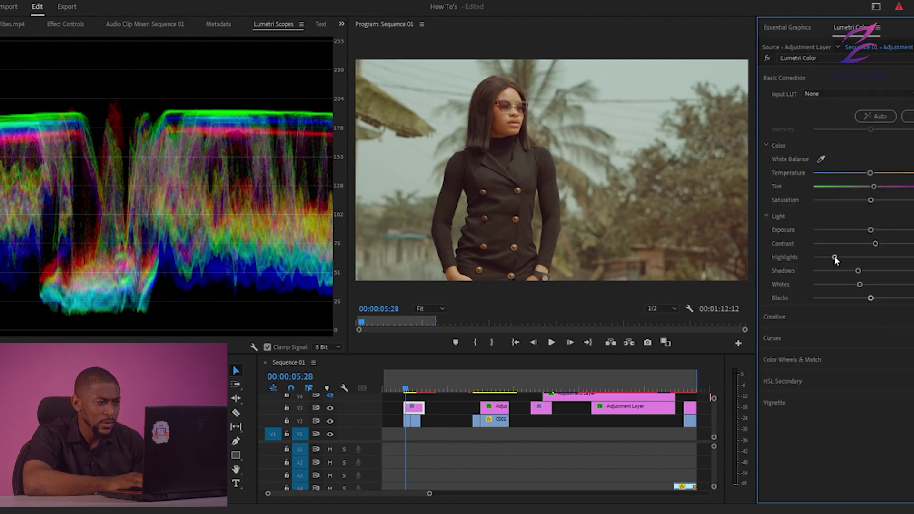
{"action": "left_click_drag", "start_coordinate": [834, 256], "coordinate": [830, 258]}
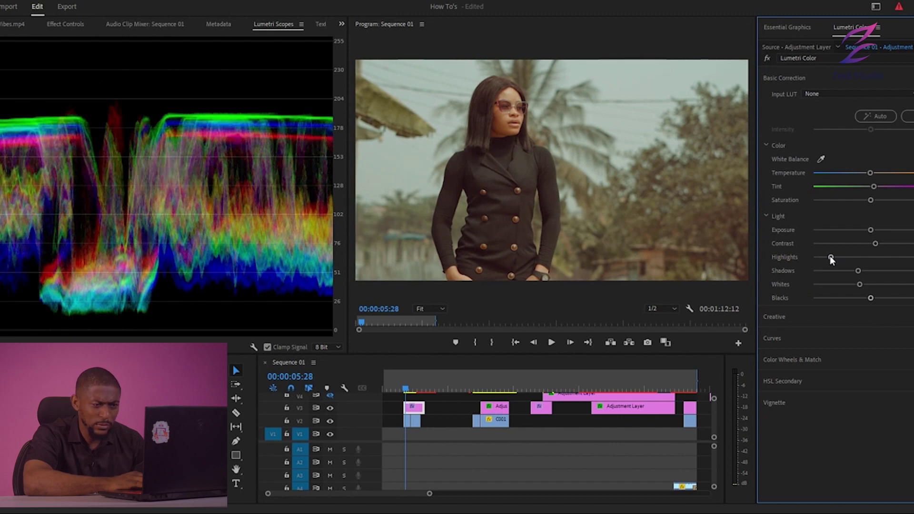
{"action": "left_click_drag", "start_coordinate": [857, 273], "coordinate": [851, 272]}
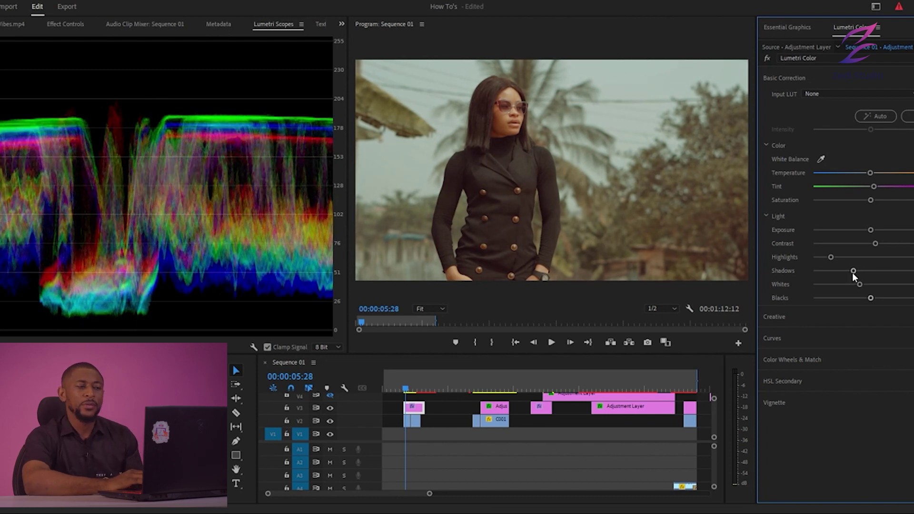
Add a slight darkening vignette with negative Amount, then play back to 00:00:08:00.
{"action": "left_click", "coordinate": [778, 400]}
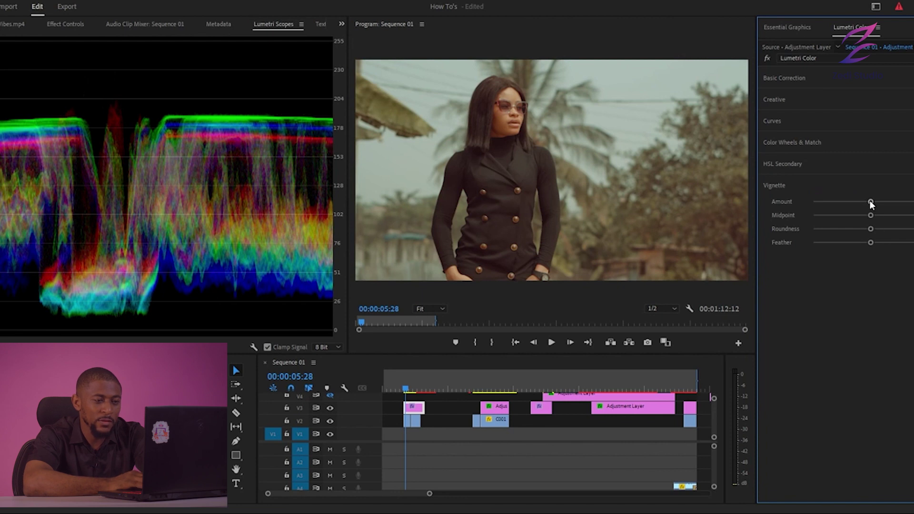
{"action": "mouse_move", "coordinate": [870, 201]}
{"action": "left_mouse_down"}
{"action": "mouse_move", "coordinate": [818, 199]}
{"action": "mouse_move", "coordinate": [864, 205]}
{"action": "left_mouse_up"}
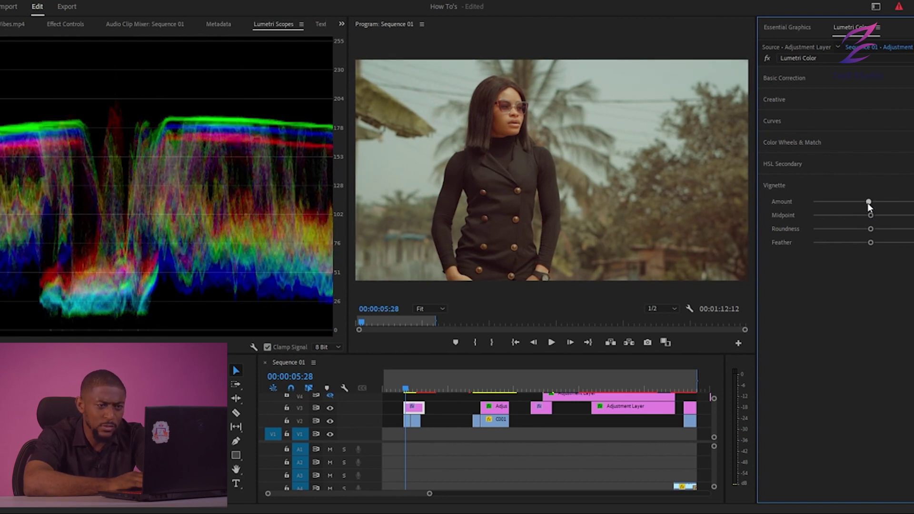
{"action": "left_click", "coordinate": [866, 203]}
{"action": "left_click_drag", "start_coordinate": [867, 203], "coordinate": [864, 203]}
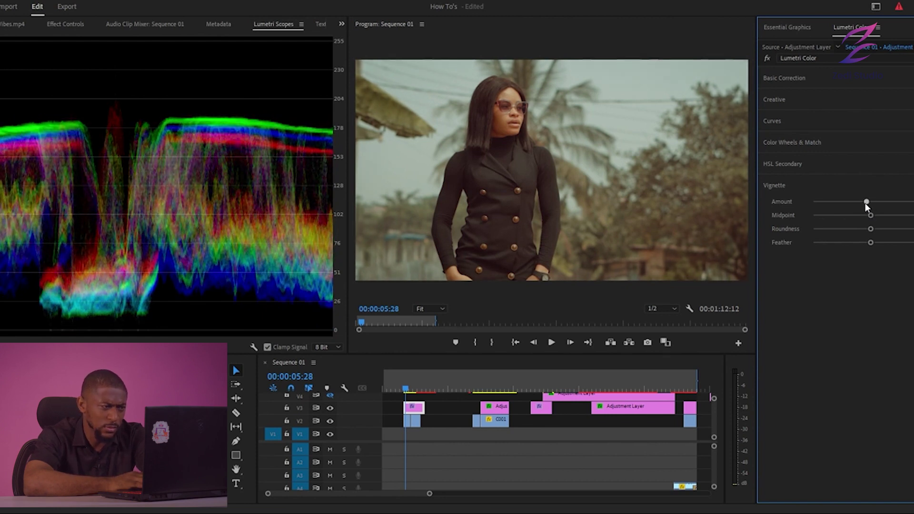
{"action": "key", "text": "space"}
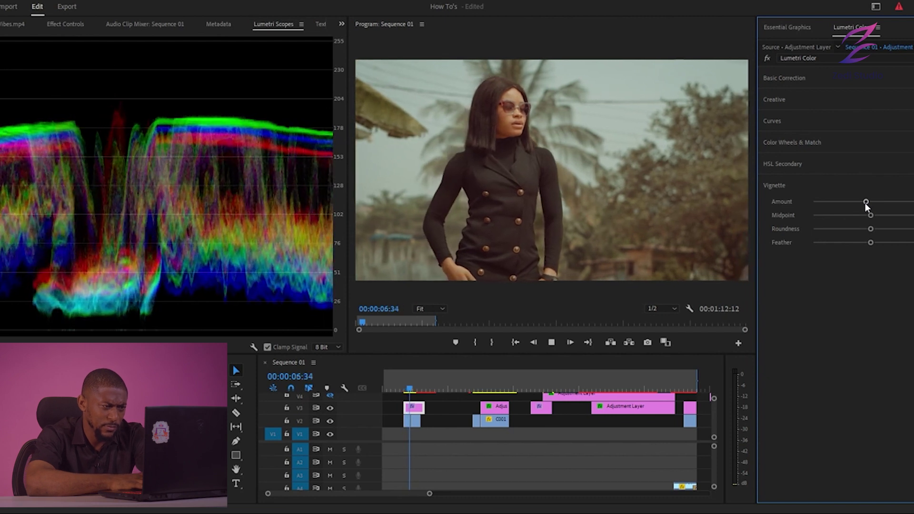
{"action": "key", "text": "space"}
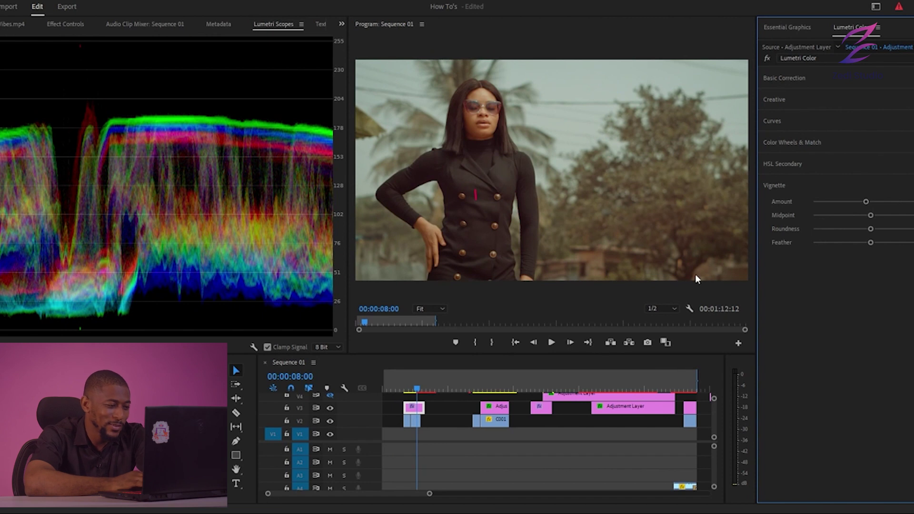
Compare graded and ungraded footage by toggling V3 output off and on, ending at 00:00:06:83.
{"action": "left_click", "coordinate": [715, 415]}
{"action": "scroll", "coordinate": [713, 414], "scroll_direction": "up", "scroll_amount": 3}
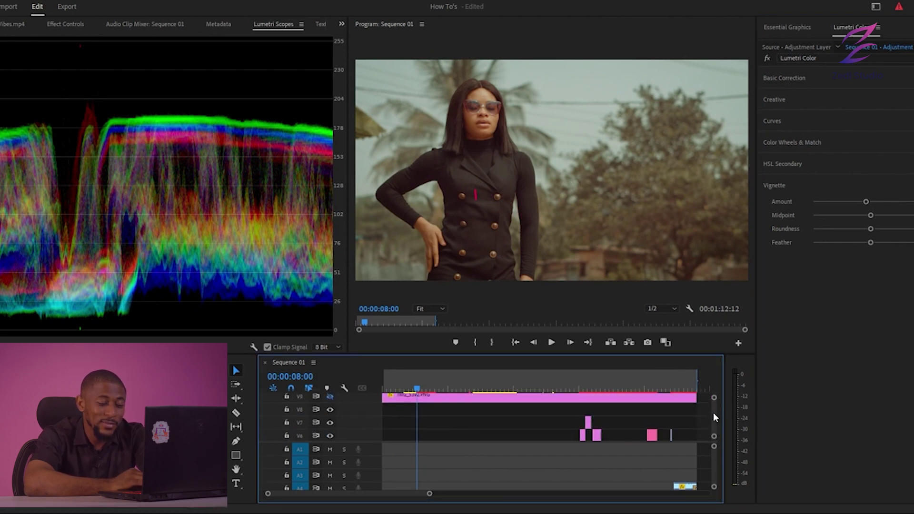
{"action": "scroll", "coordinate": [712, 415], "scroll_direction": "down", "scroll_amount": 2}
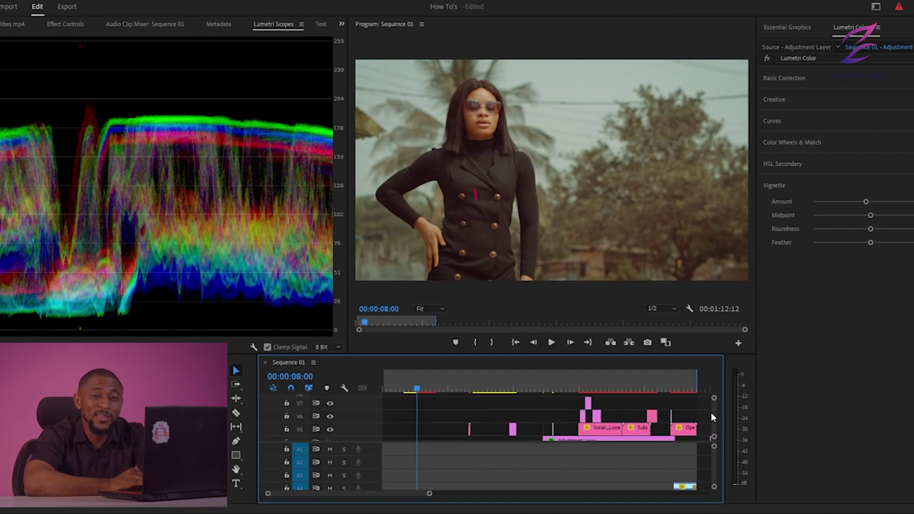
{"action": "scroll", "coordinate": [710, 412], "scroll_direction": "down", "scroll_amount": 3}
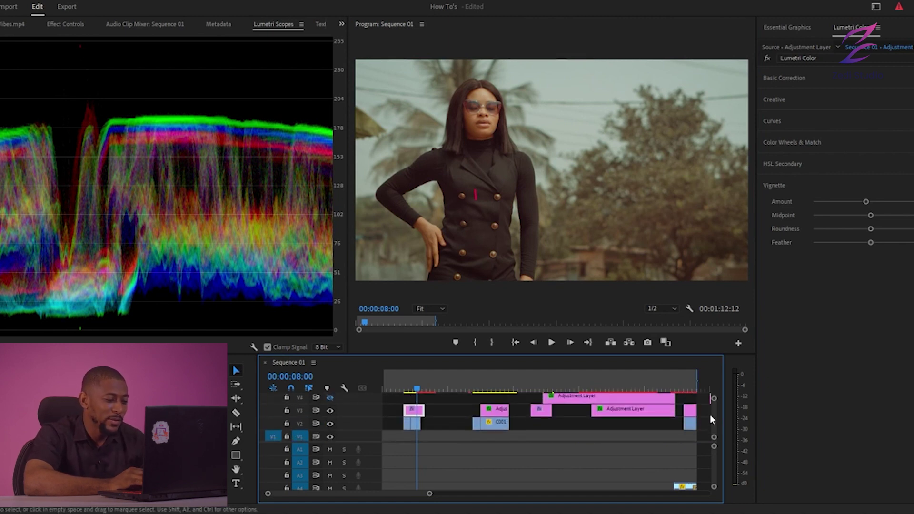
{"action": "left_click_drag", "start_coordinate": [417, 388], "coordinate": [408, 387]}
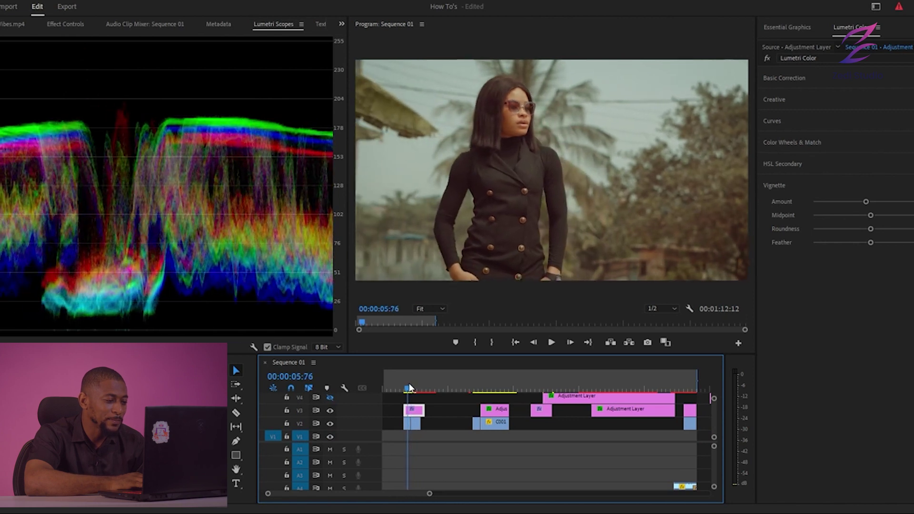
{"action": "left_click", "coordinate": [328, 413]}
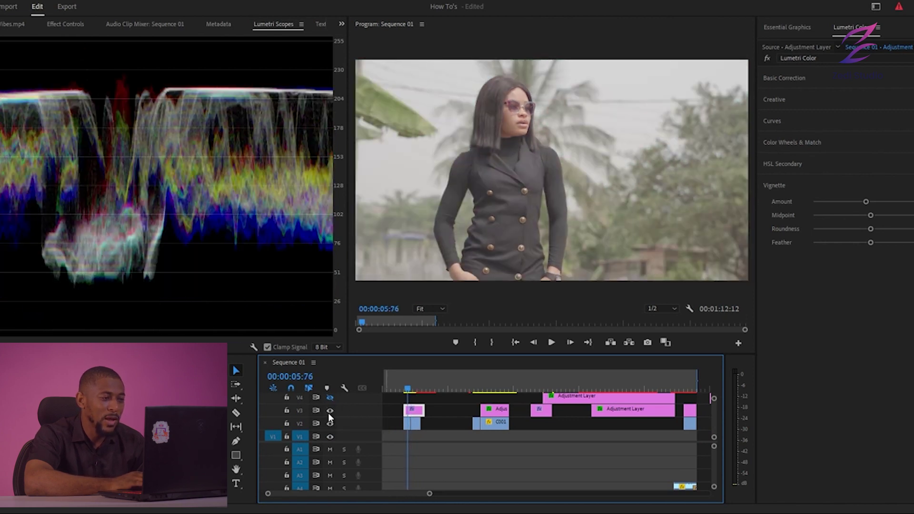
{"action": "left_click", "coordinate": [328, 413]}
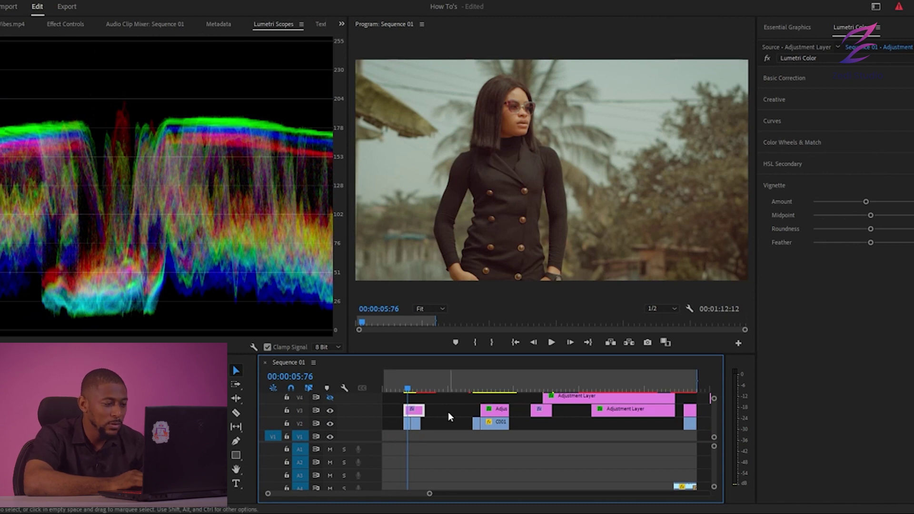
{"action": "left_click_drag", "start_coordinate": [408, 387], "coordinate": [412, 387]}
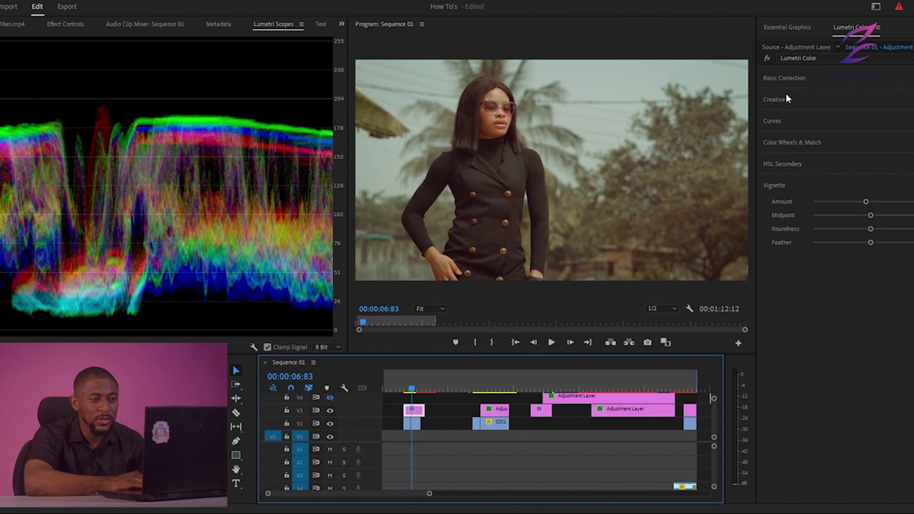
Sample the woman's skin tone onto the Hue vs Sat curve and select its middle point.
{"action": "left_click", "coordinate": [786, 80]}
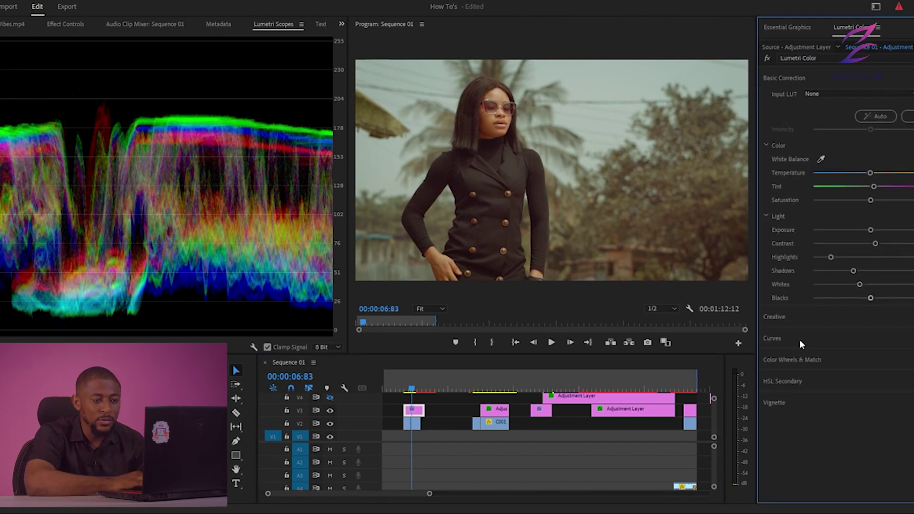
{"action": "left_click", "coordinate": [783, 333]}
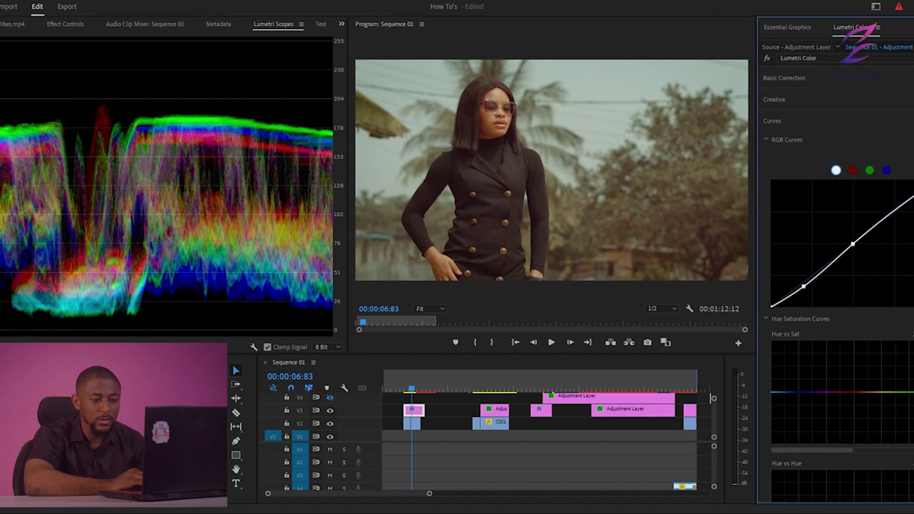
{"action": "left_click", "coordinate": [491, 126]}
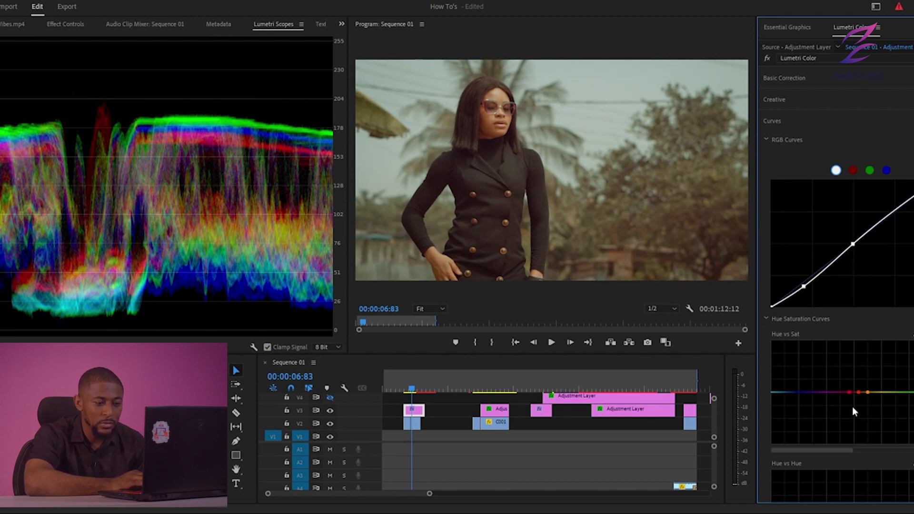
{"action": "left_click", "coordinate": [858, 393]}
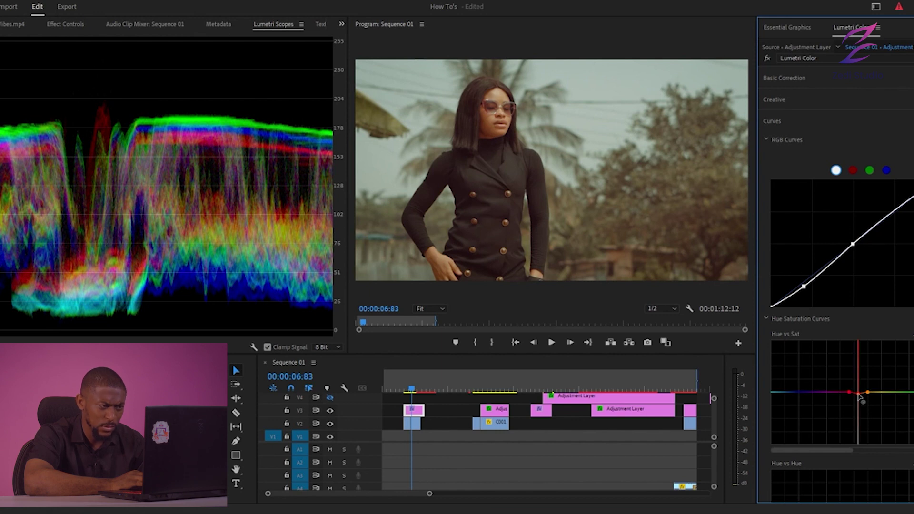
Toggle V3 track output off and back on to compare the grade with the original.
{"action": "left_click", "coordinate": [835, 118]}
{"action": "left_click", "coordinate": [333, 414]}
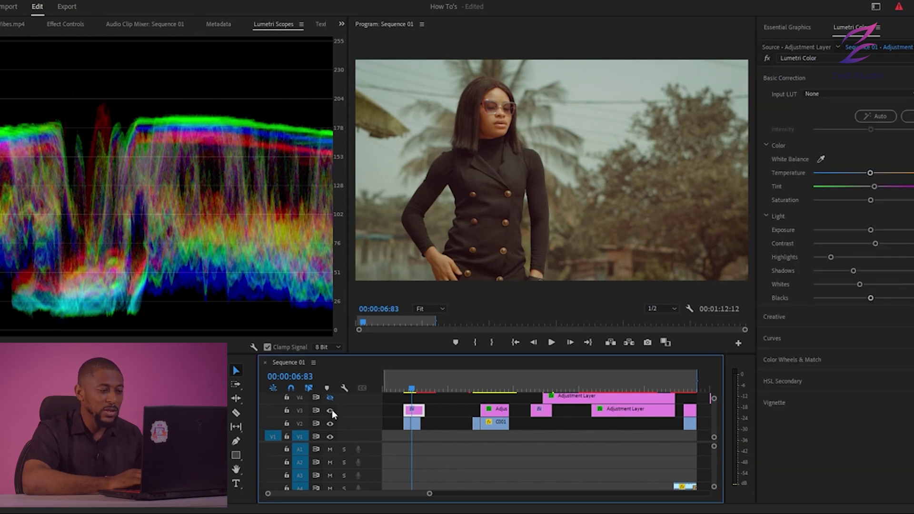
{"action": "left_click", "coordinate": [331, 412]}
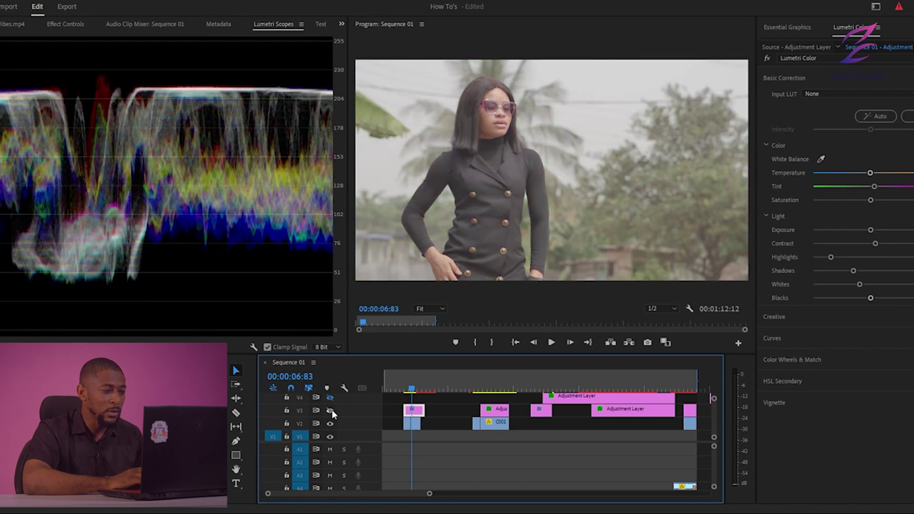
{"action": "left_click", "coordinate": [331, 412]}
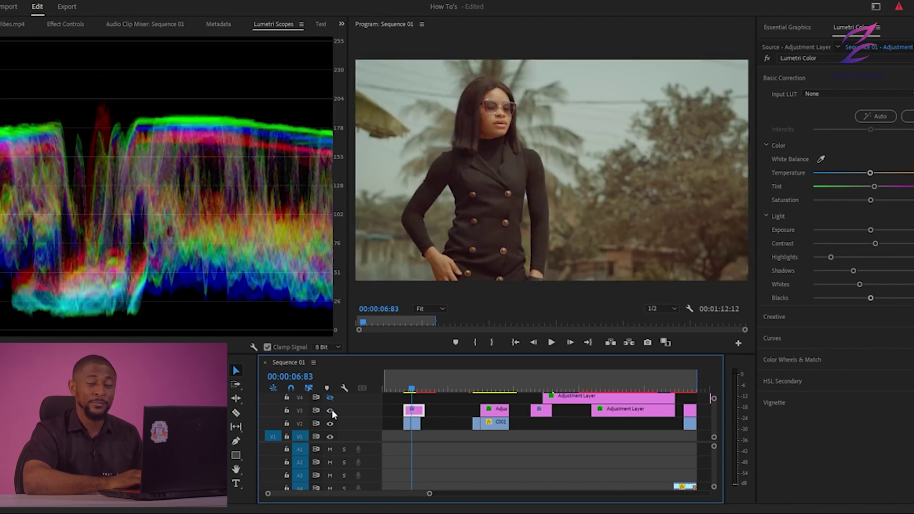